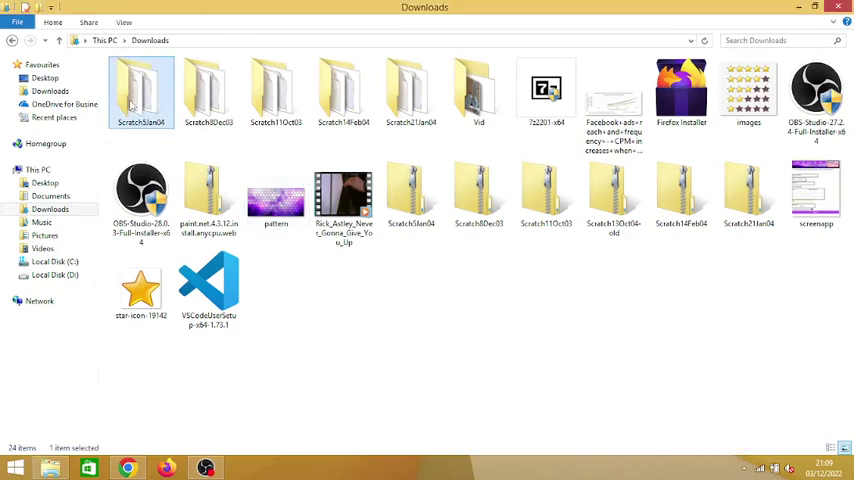
# - Launch Scratch from the Scratch5Jan04 folder in Downloads
pyautogui.doubleClick(131, 103)
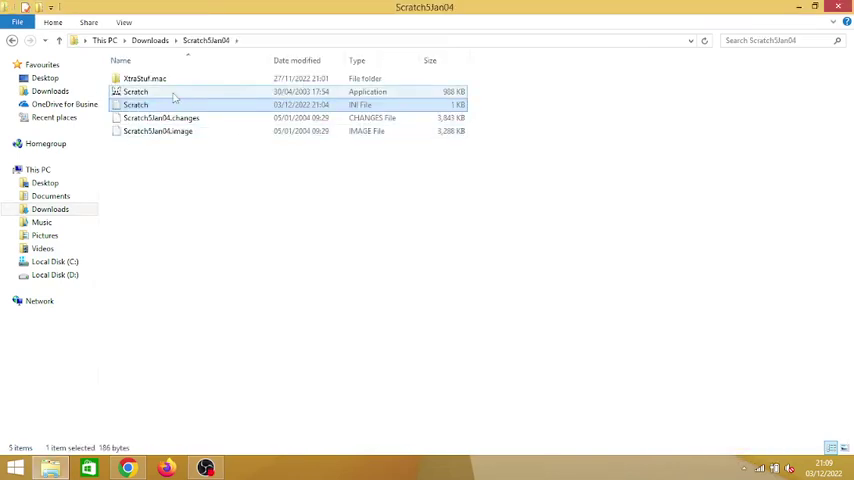
pyautogui.doubleClick(160, 92)
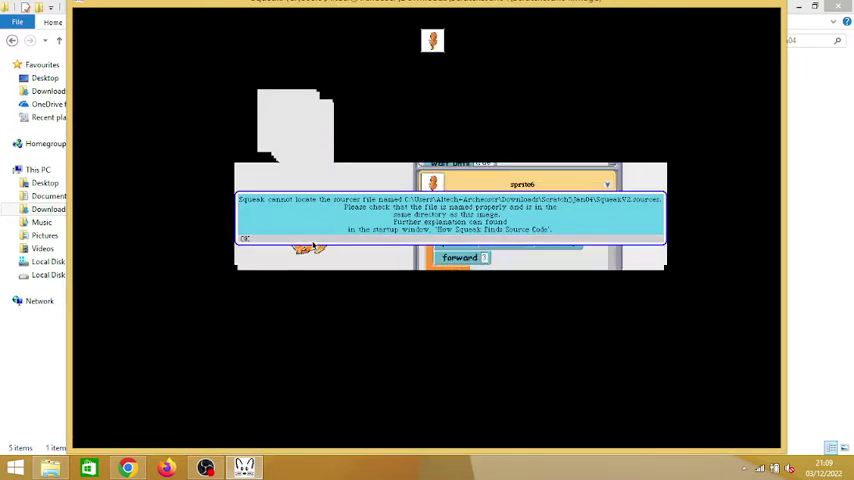
# - Dismiss the Squeak sources-file warning and maximize the Scratch window
pyautogui.click(303, 238)
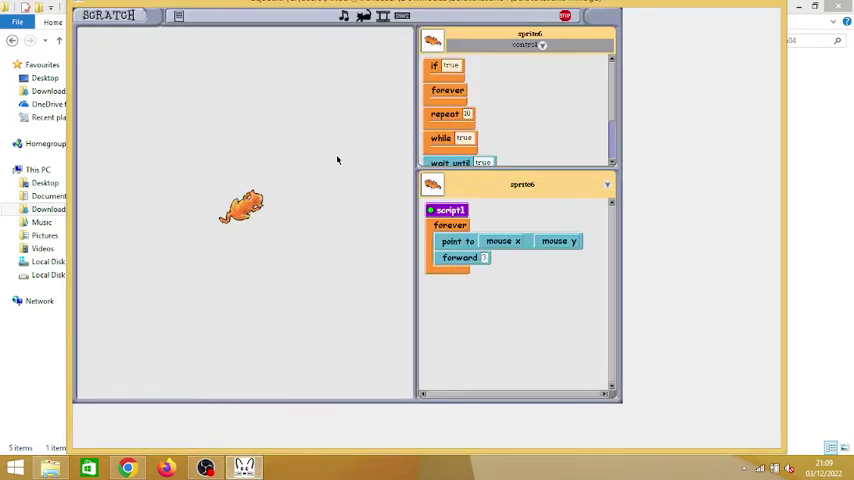
pyautogui.moveTo(617, 8); pyautogui.dragTo(617, 40)
pyautogui.doubleClick(617, 31)
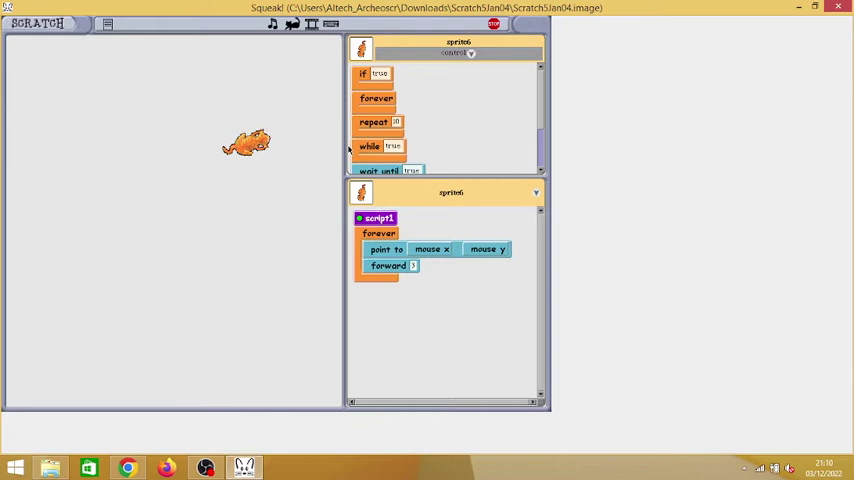
pyautogui.click(108, 23)
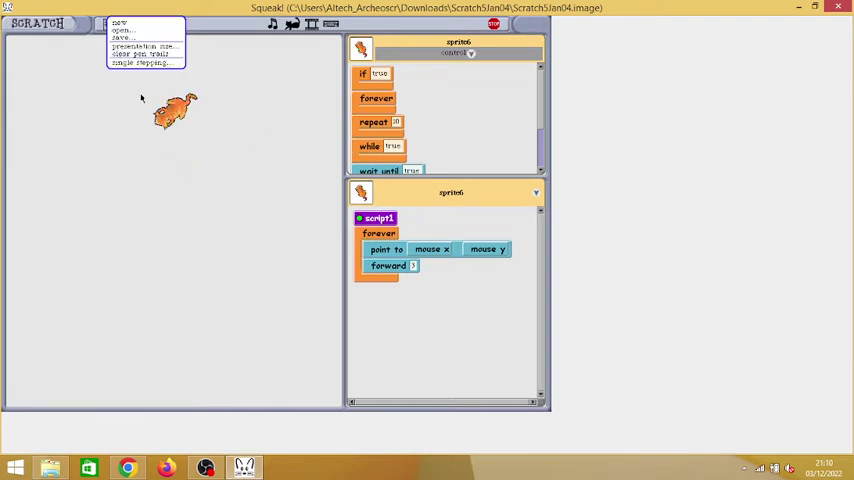
pyautogui.click(308, 79)
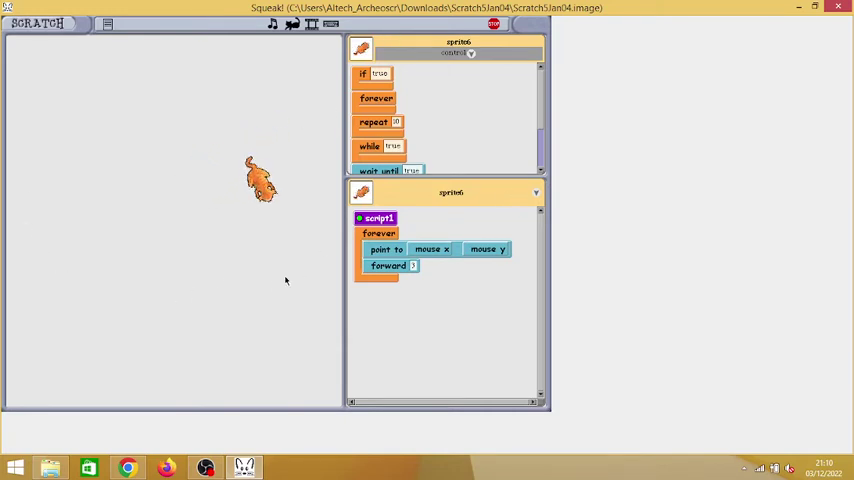
pyautogui.click(470, 52)
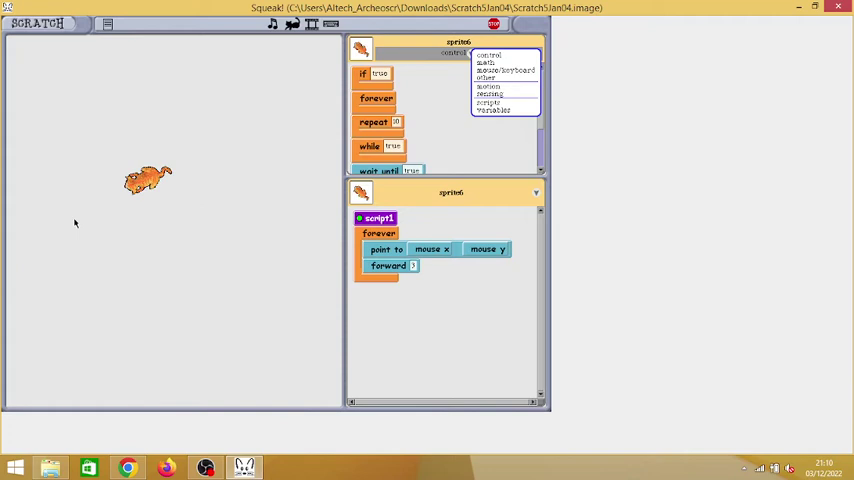
pyautogui.click(489, 55)
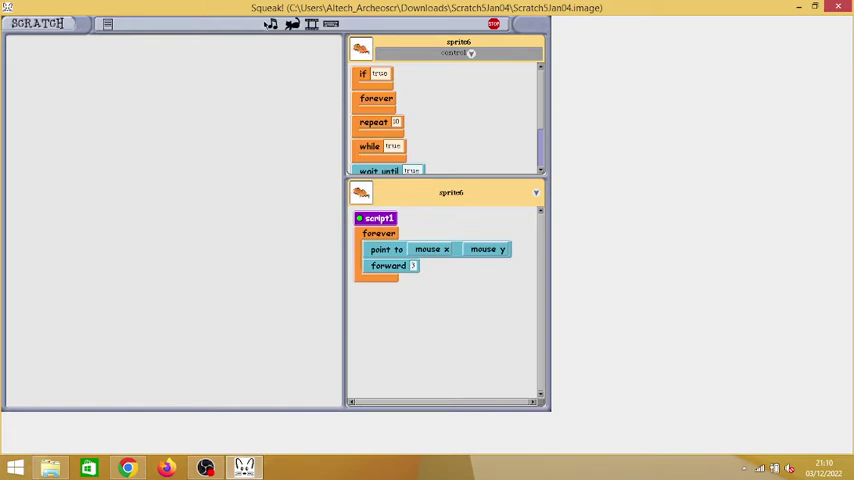
pyautogui.click(108, 23)
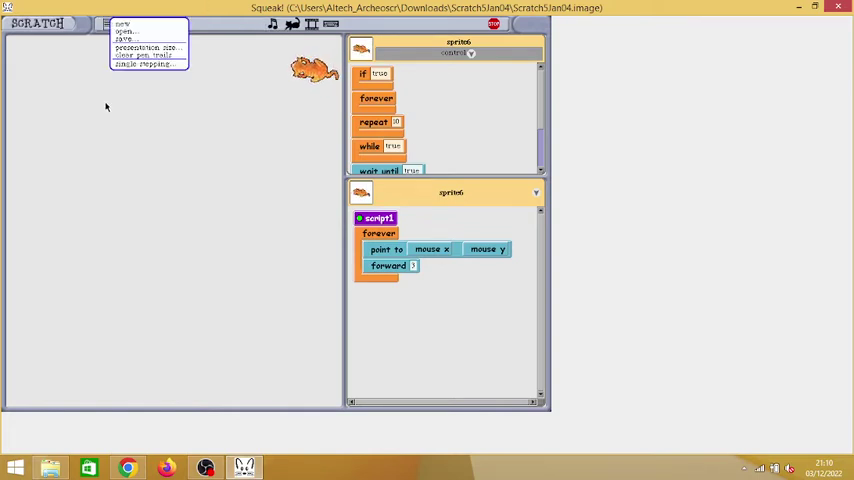
pyautogui.click(316, 180)
pyautogui.scroll(-3, 545, 118)
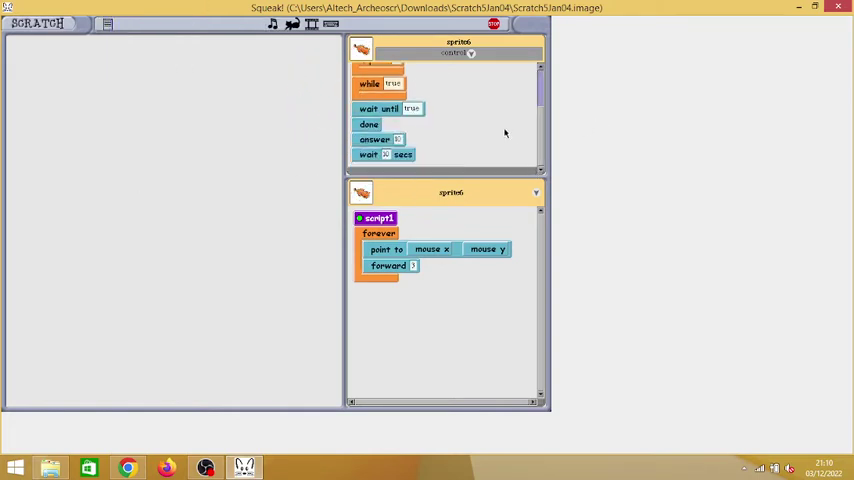
# - Browse the mouse/keyboard, math and other block categories in the palette
pyautogui.click(471, 53)
pyautogui.click(492, 70)
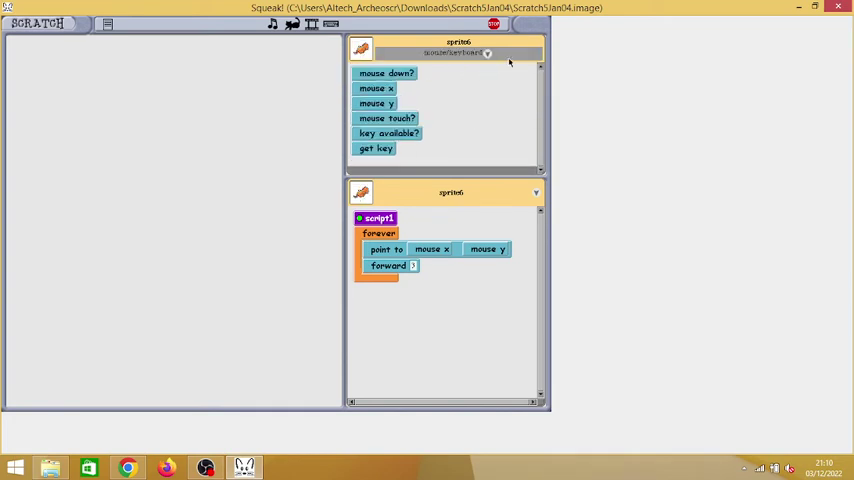
pyautogui.click(488, 54)
pyautogui.click(494, 70)
pyautogui.click(467, 55)
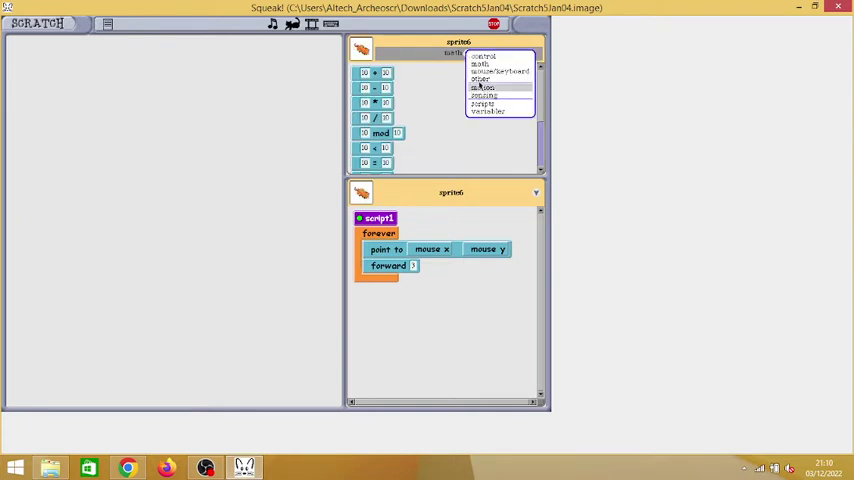
pyautogui.click(479, 85)
# - Browse the motion and sensing block categories, leaving the category list open
pyautogui.click(469, 55)
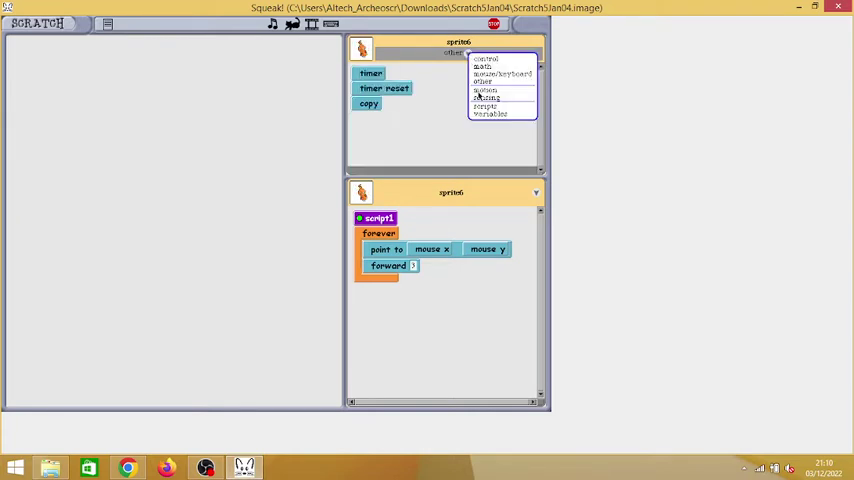
pyautogui.click(485, 90)
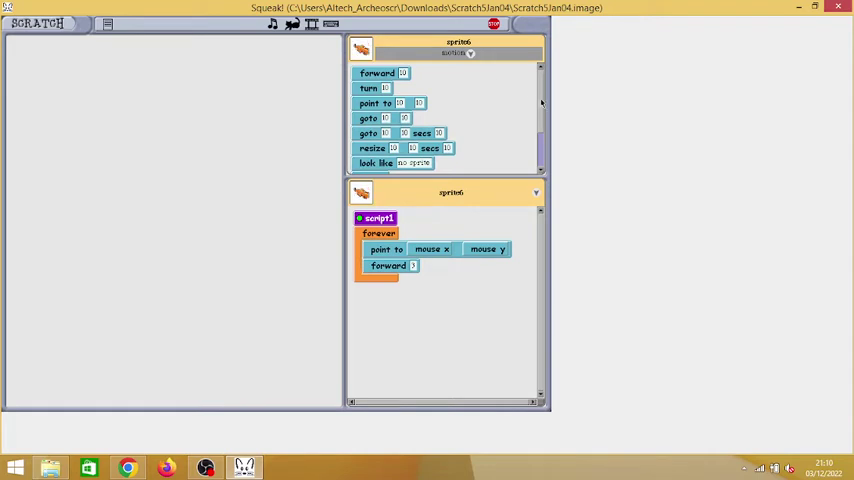
pyautogui.scroll(-3, 450, 110)
pyautogui.click(472, 55)
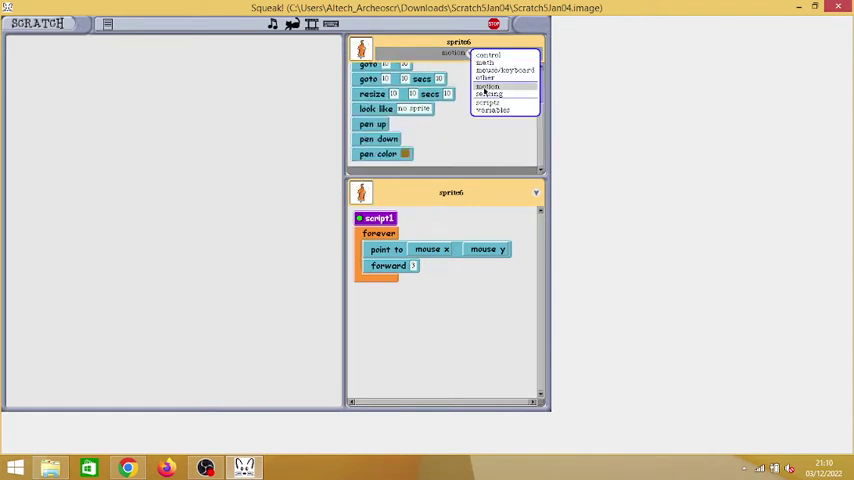
pyautogui.click(488, 94)
pyautogui.click(472, 53)
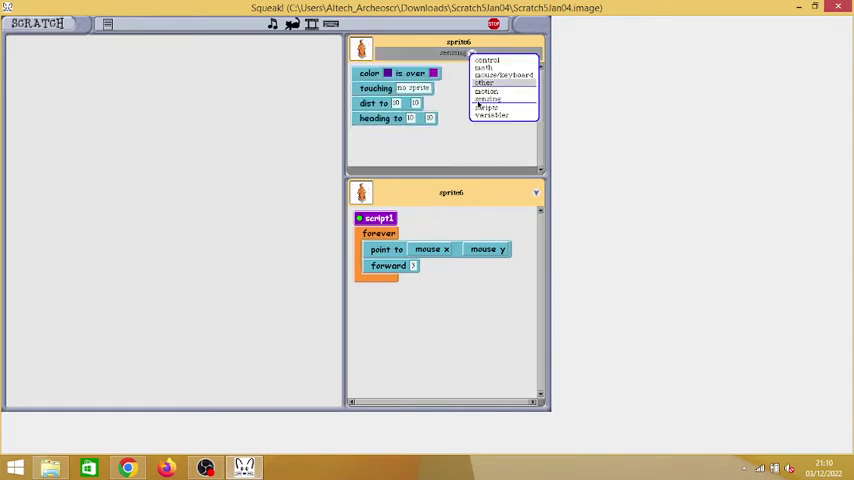
# - Place a script1 block beside the forever script and run it
pyautogui.click(485, 106)
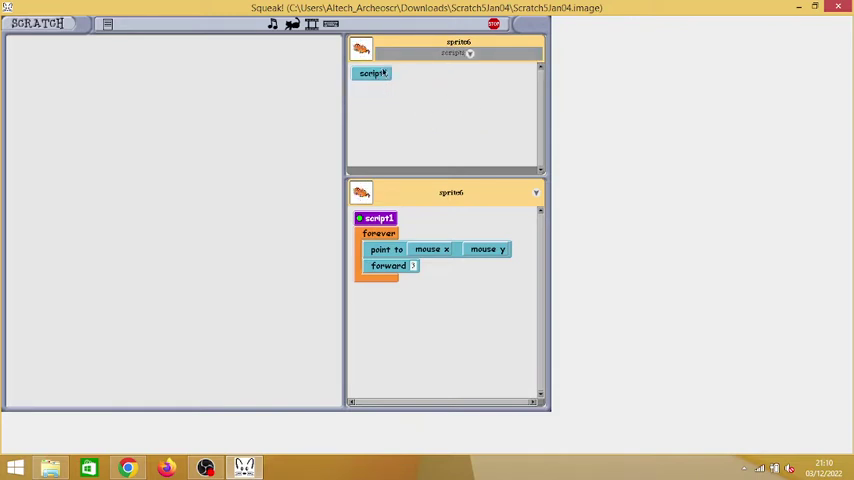
pyautogui.moveTo(382, 104); pyautogui.dragTo(432, 214)
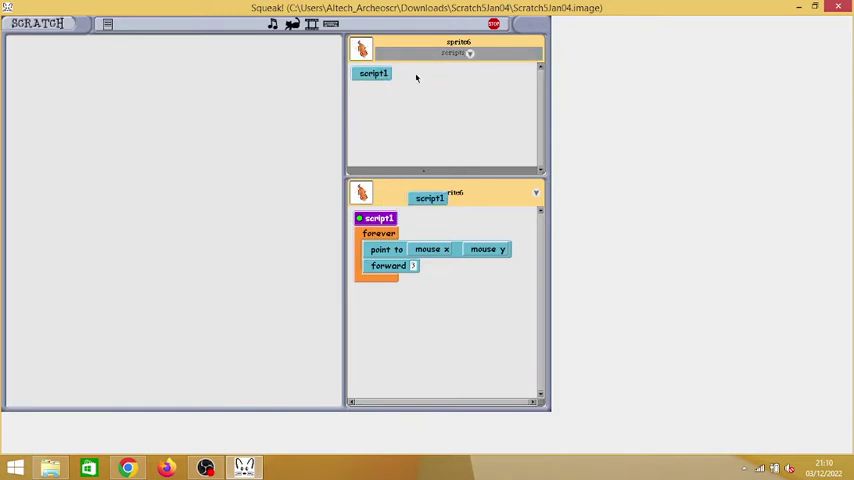
pyautogui.click(422, 214)
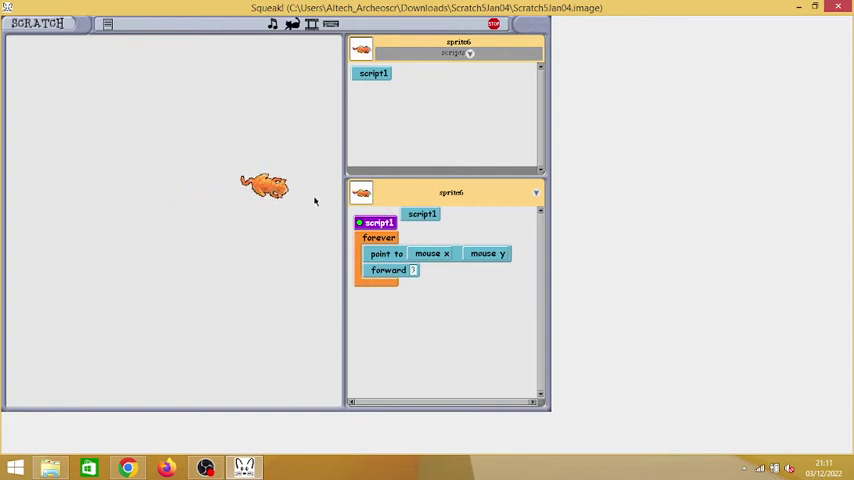
# - Quit Squeak without saving and launch Scratch from the Scratch21Jan04 folder
pyautogui.click(838, 7)
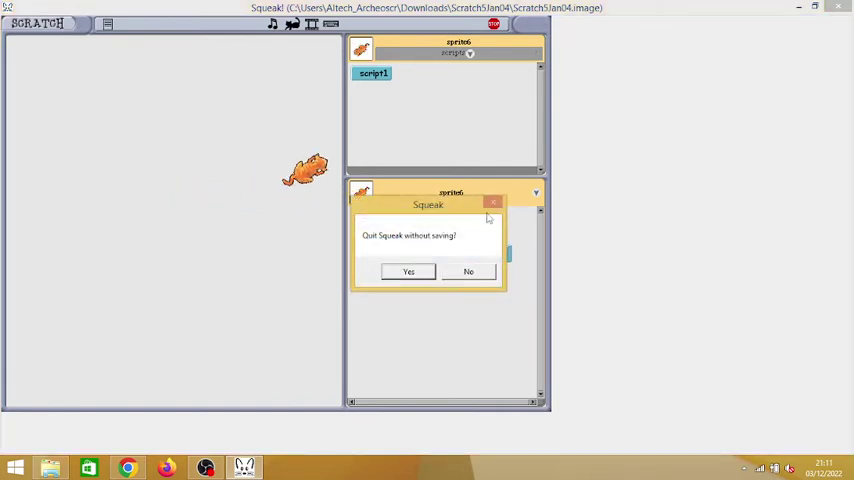
pyautogui.click(409, 272)
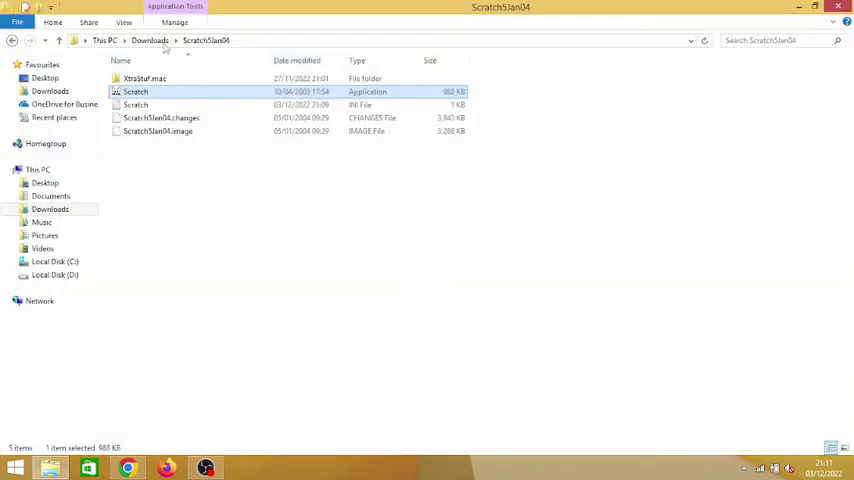
pyautogui.click(150, 40)
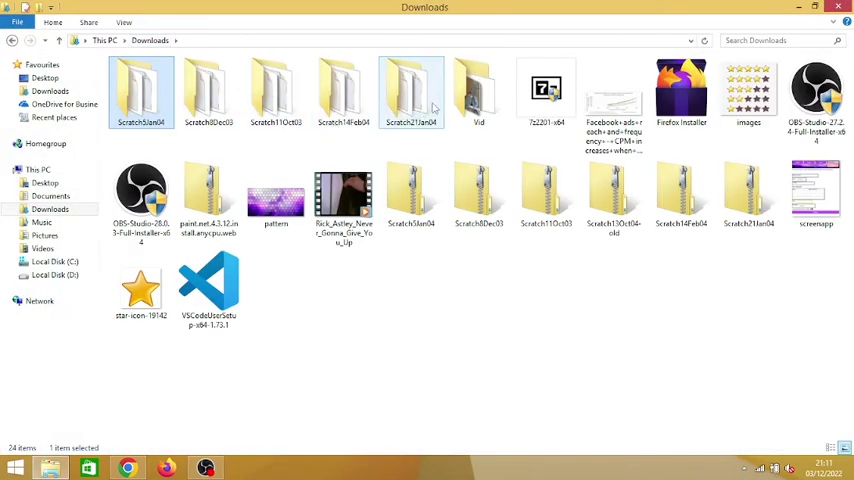
pyautogui.click(434, 107)
pyautogui.doubleClick(434, 107)
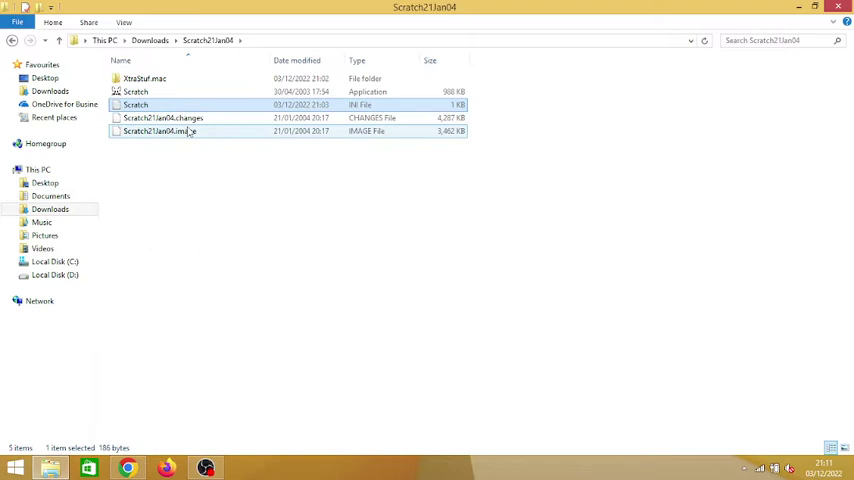
pyautogui.click(177, 92)
pyautogui.doubleClick(177, 95)
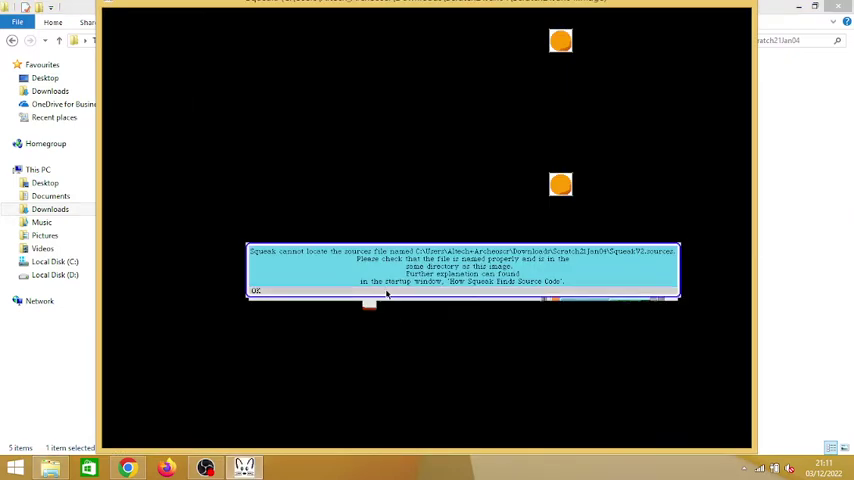
# - Dismiss the sources warning, maximize the window, and show the extended project menu
pyautogui.click(370, 296)
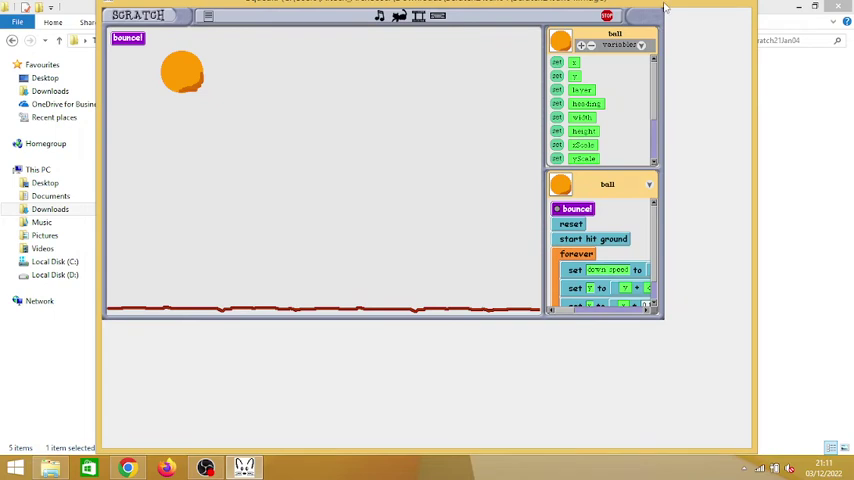
pyautogui.moveTo(665, 8); pyautogui.dragTo(683, 22)
pyautogui.click(718, 12)
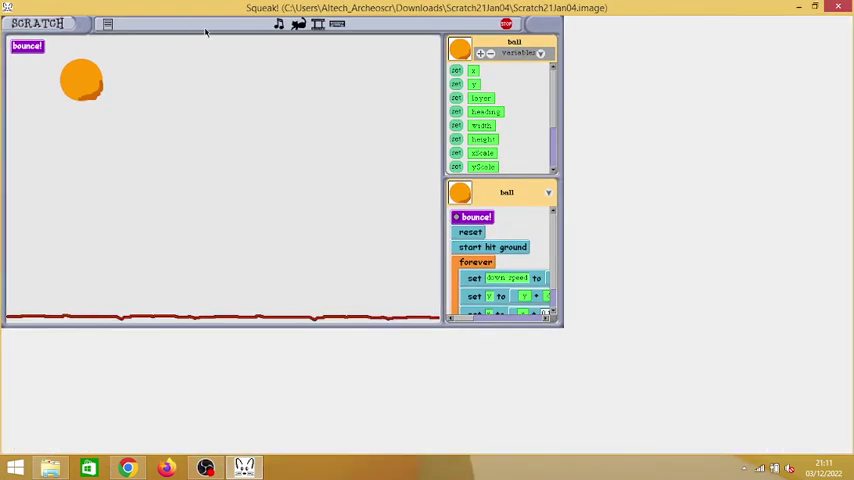
pyautogui.click(108, 24)
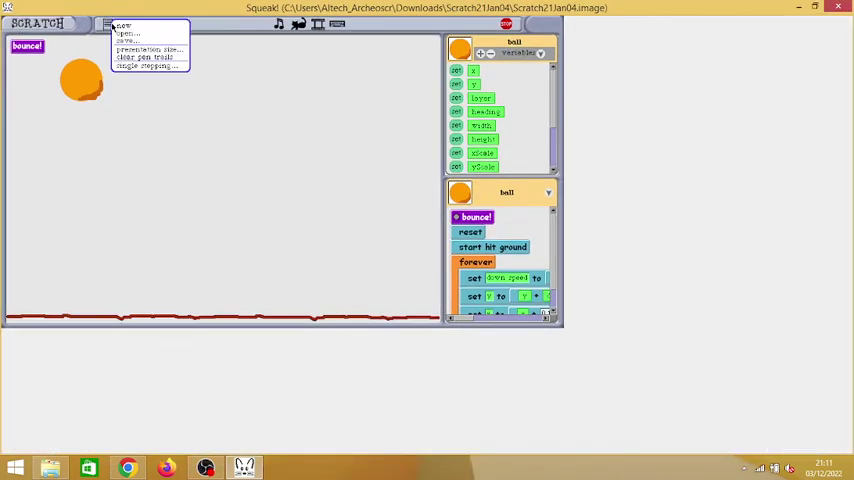
pyautogui.click(108, 26)
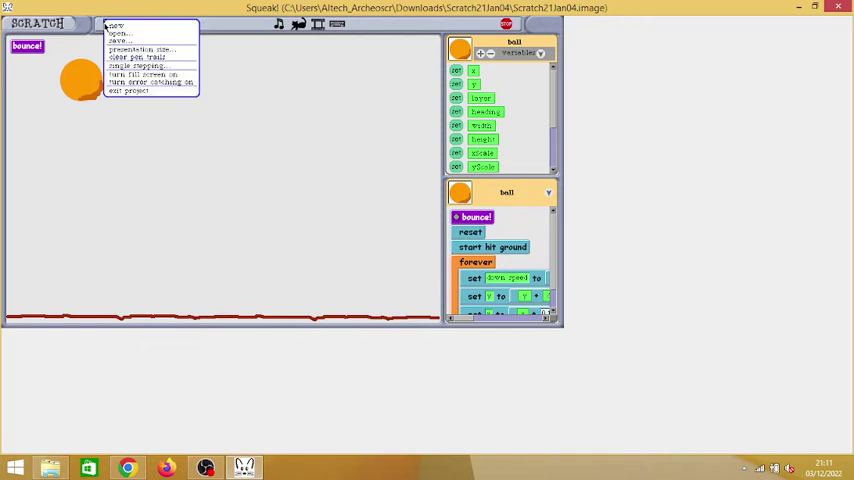
# - Turn fill screen on, then view control blocks and return to variables
pyautogui.click(130, 75)
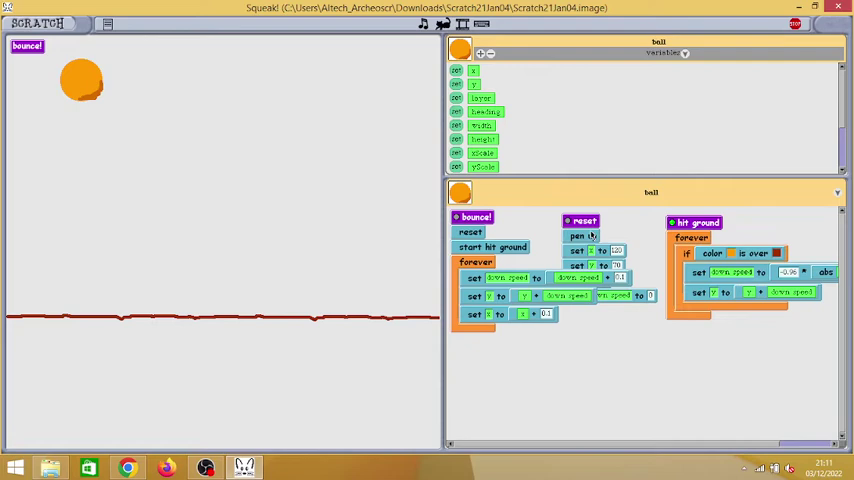
pyautogui.click(685, 53)
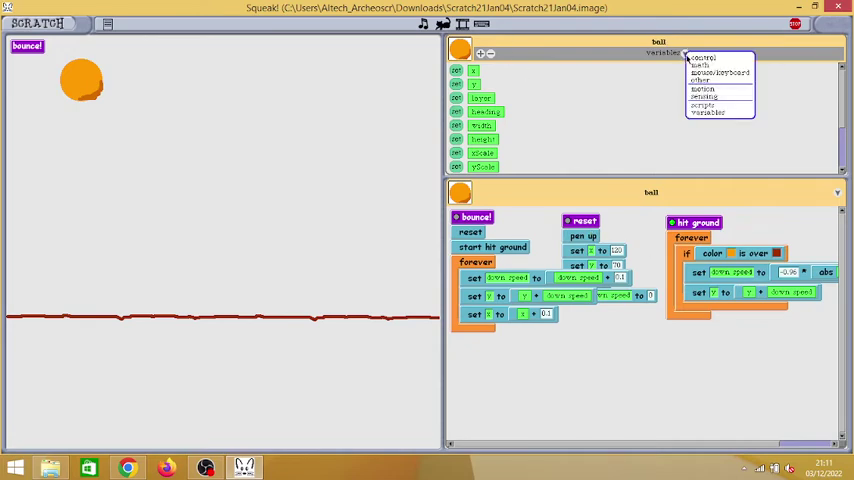
pyautogui.click(700, 58)
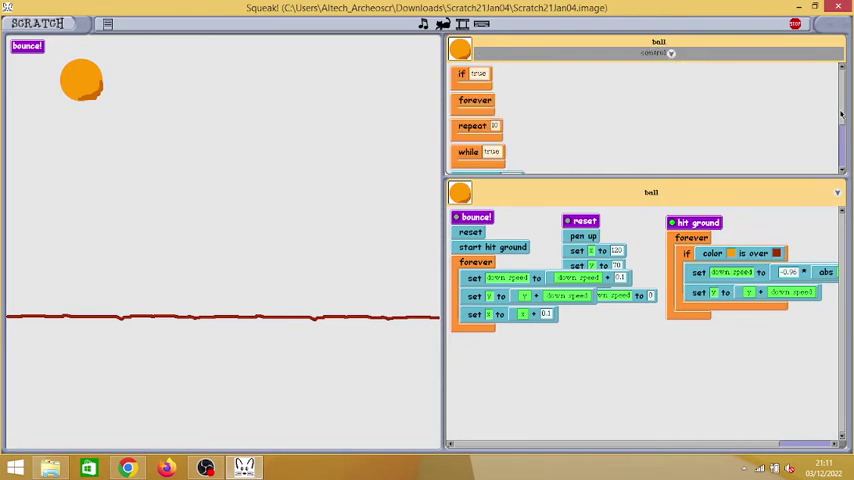
pyautogui.moveTo(843, 117); pyautogui.dragTo(843, 167)
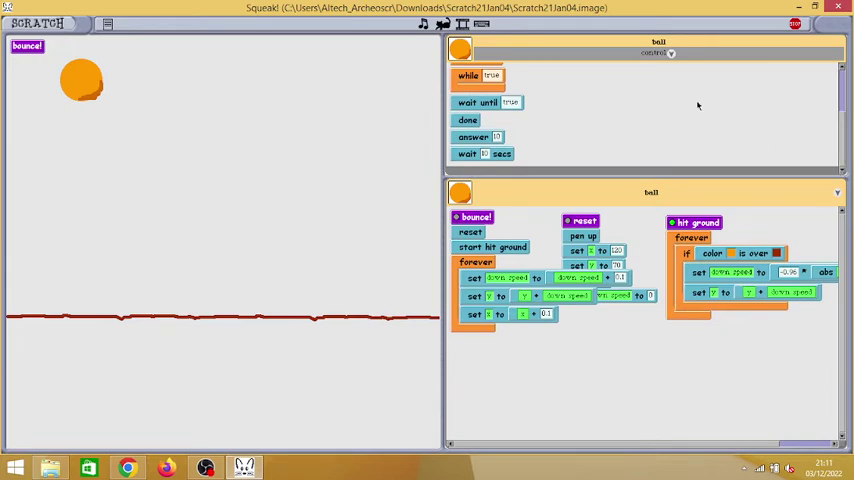
pyautogui.click(673, 55)
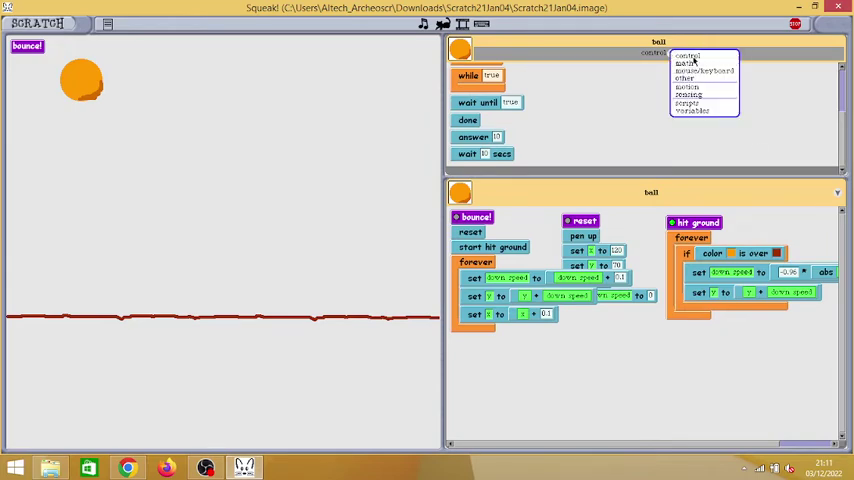
pyautogui.click(690, 111)
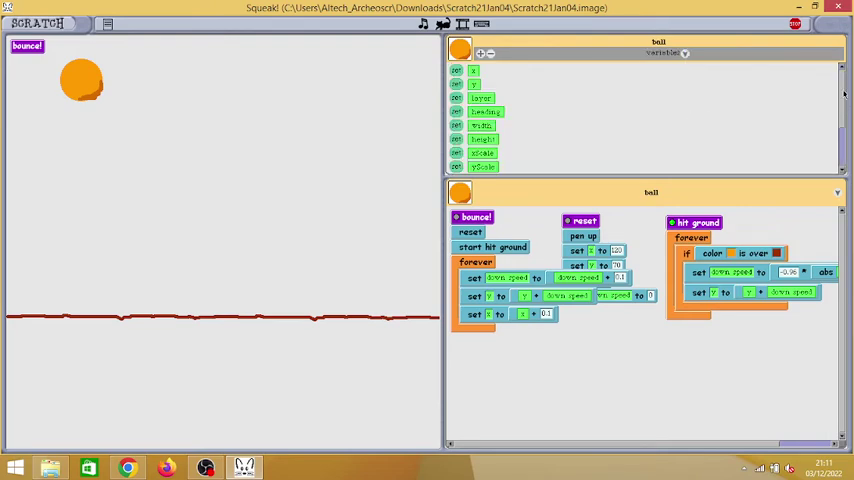
pyautogui.scroll(-3, 501, 85)
pyautogui.scroll(3, 501, 85)
# - Run the bounce! script and drag the ball right, then left
pyautogui.click(27, 46)
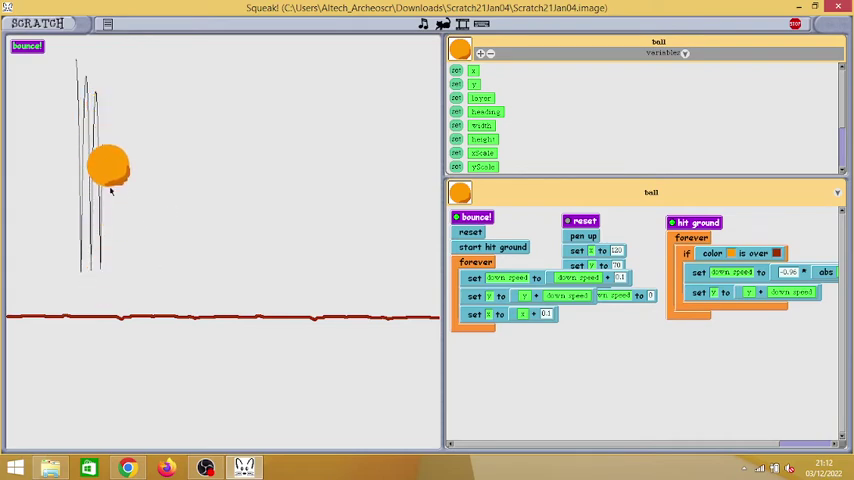
pyautogui.moveTo(110, 187); pyautogui.dragTo(287, 225)
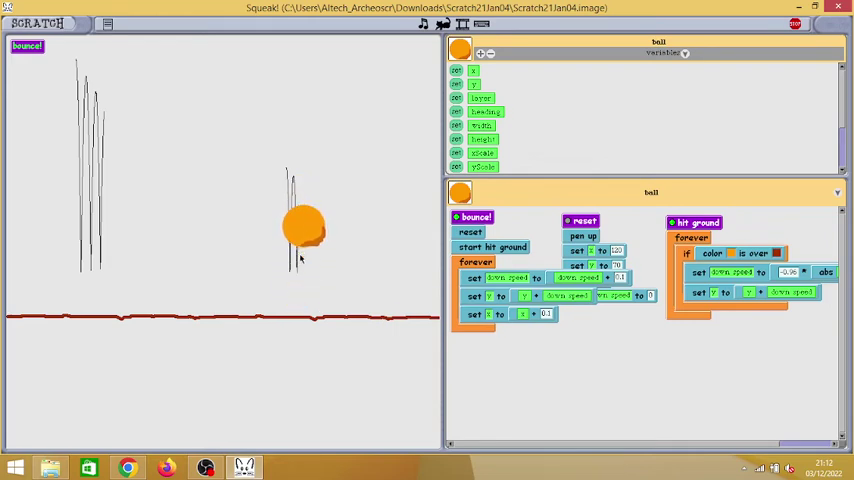
pyautogui.moveTo(303, 235); pyautogui.dragTo(218, 195)
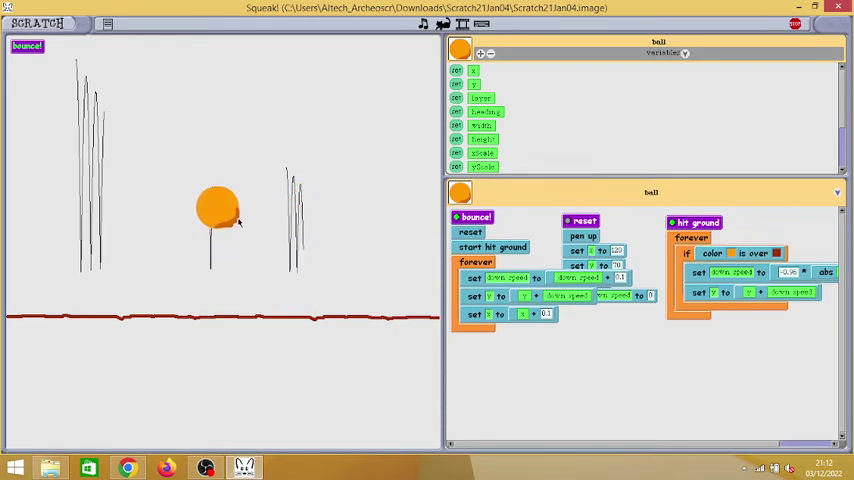
# - View the motion blocks, then return to the variables category
pyautogui.click(683, 53)
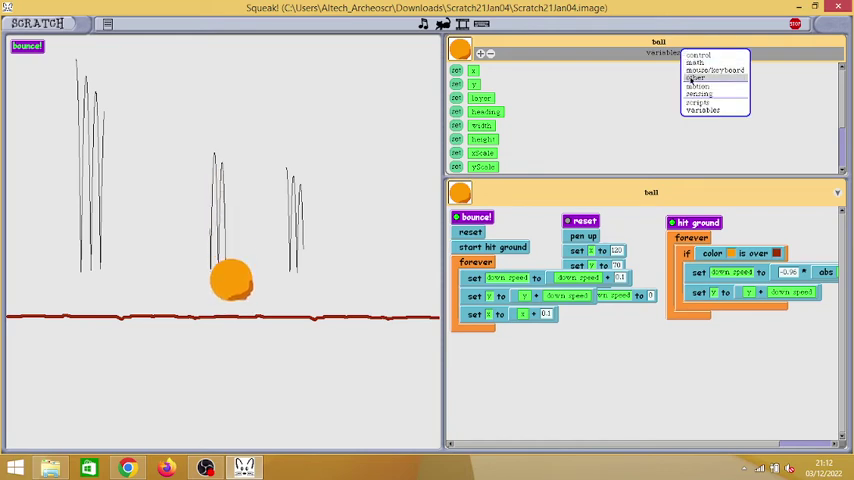
pyautogui.click(697, 86)
pyautogui.click(670, 53)
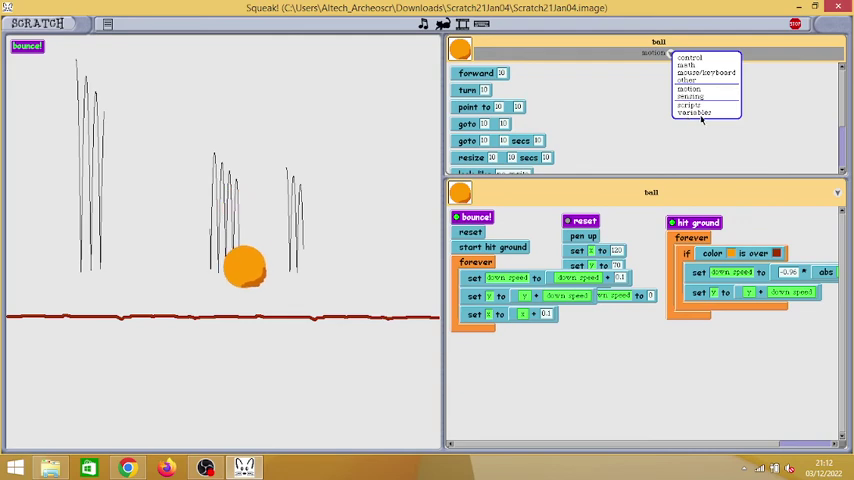
pyautogui.click(694, 112)
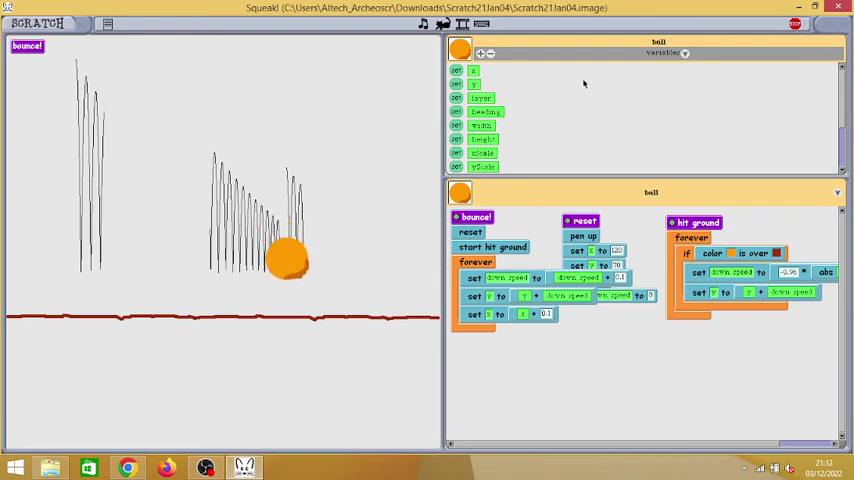
# - View the project's script blocks, then return to the variables category
pyautogui.click(683, 55)
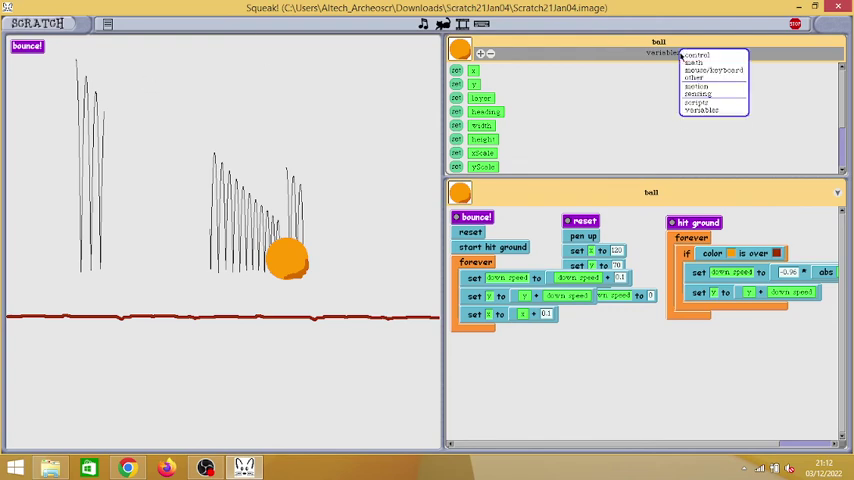
pyautogui.click(707, 102)
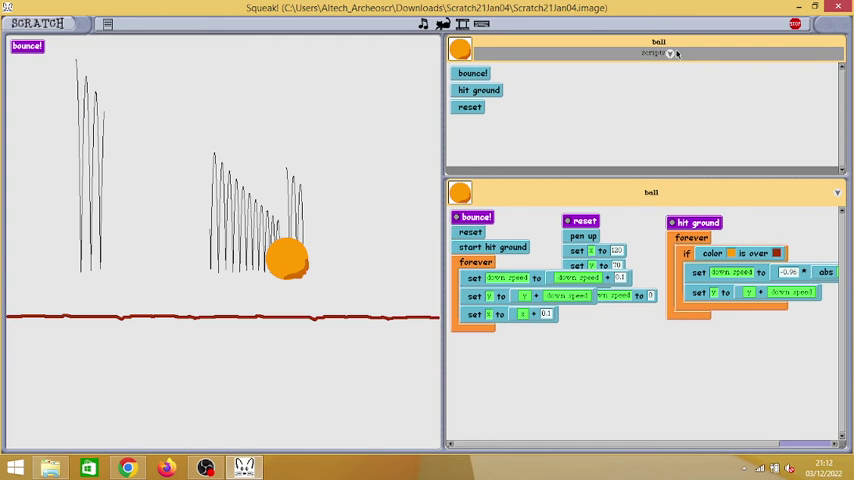
pyautogui.click(676, 53)
pyautogui.click(688, 111)
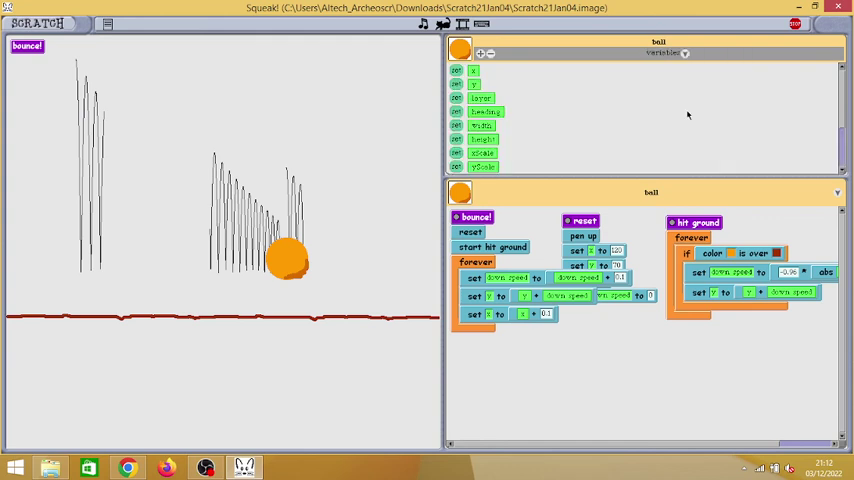
# - Cycle through the sensing and math blocks, ending on the control category
pyautogui.click(686, 53)
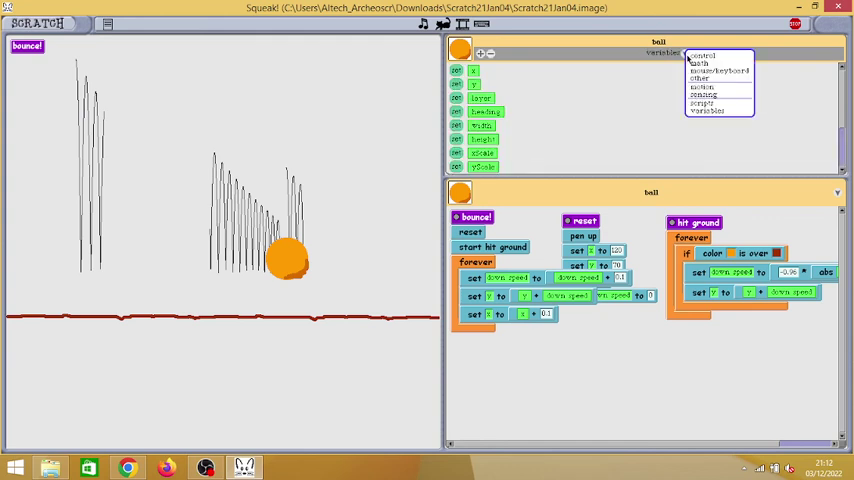
pyautogui.click(703, 95)
pyautogui.click(674, 54)
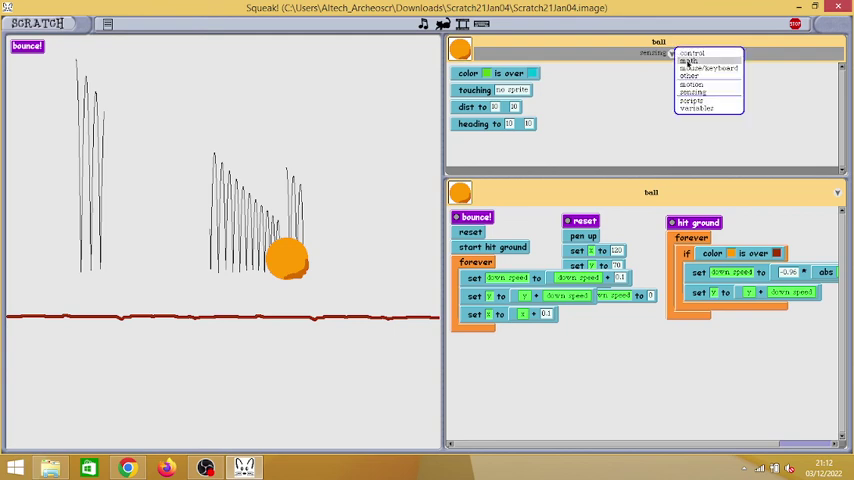
pyautogui.click(687, 61)
pyautogui.click(669, 54)
pyautogui.click(693, 61)
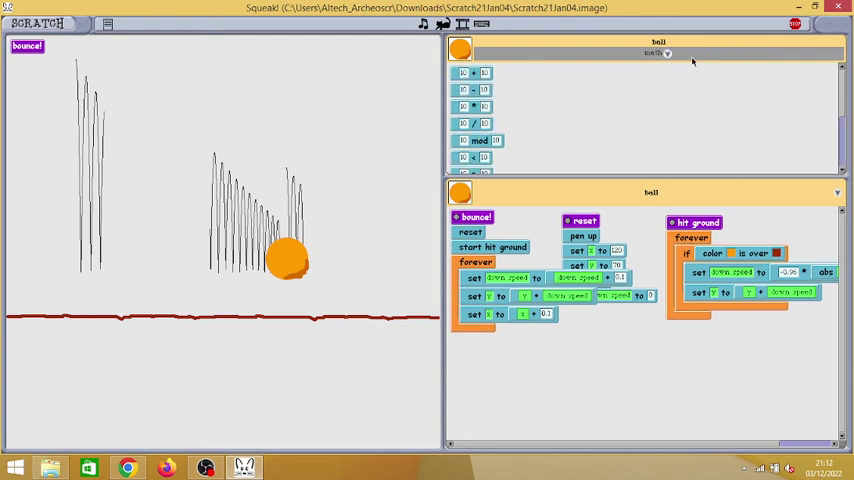
pyautogui.click(666, 55)
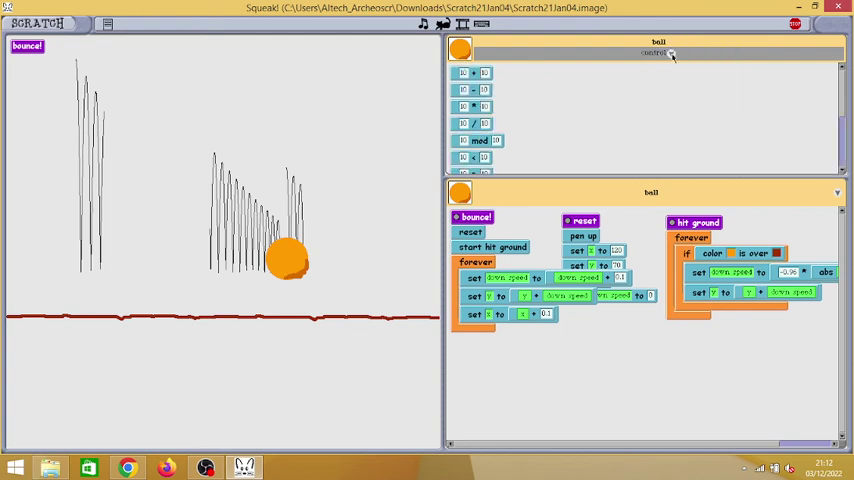